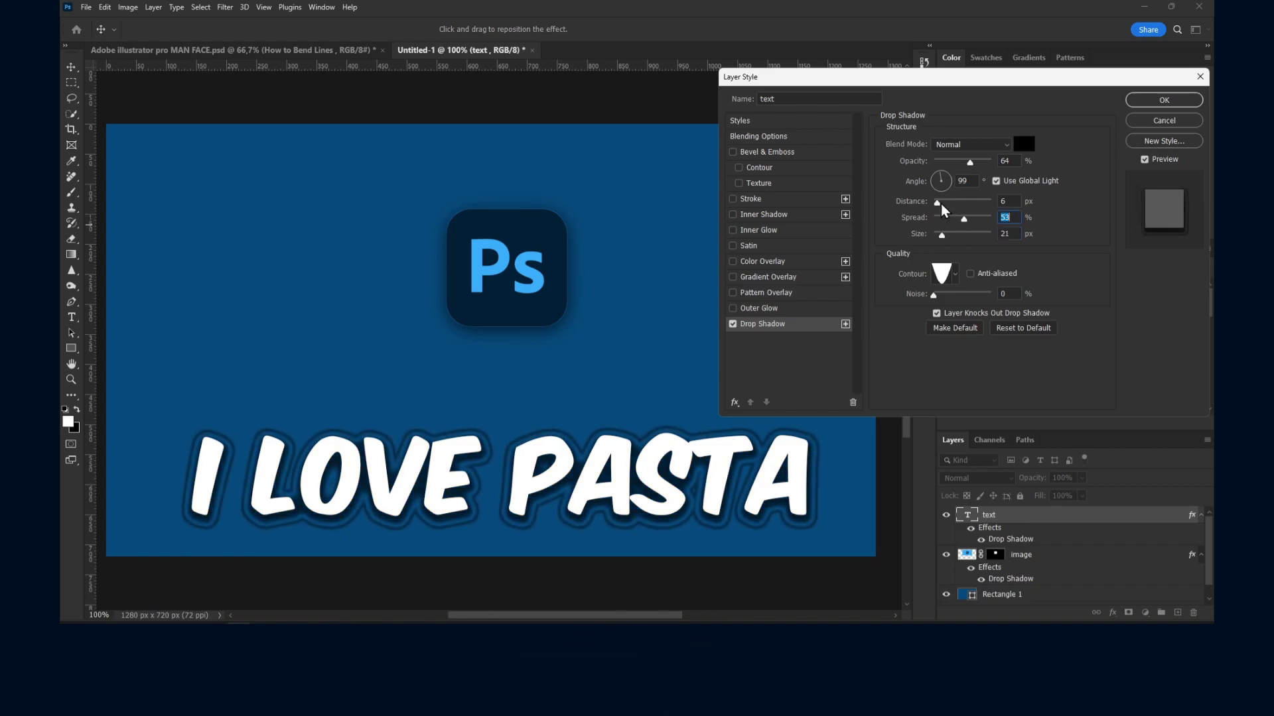
Give the text's drop shadow a linear contour, 100% opacity, 31 px distance, 13% spread and 32 px size.
{"action": "left_click", "coordinate": [963, 146]}
{"action": "left_click", "coordinate": [964, 153]}
{"action": "mouse_move", "coordinate": [942, 237]}
{"action": "left_mouse_down"}
{"action": "mouse_move", "coordinate": [956, 239]}
{"action": "mouse_move", "coordinate": [942, 238]}
{"action": "left_mouse_up"}
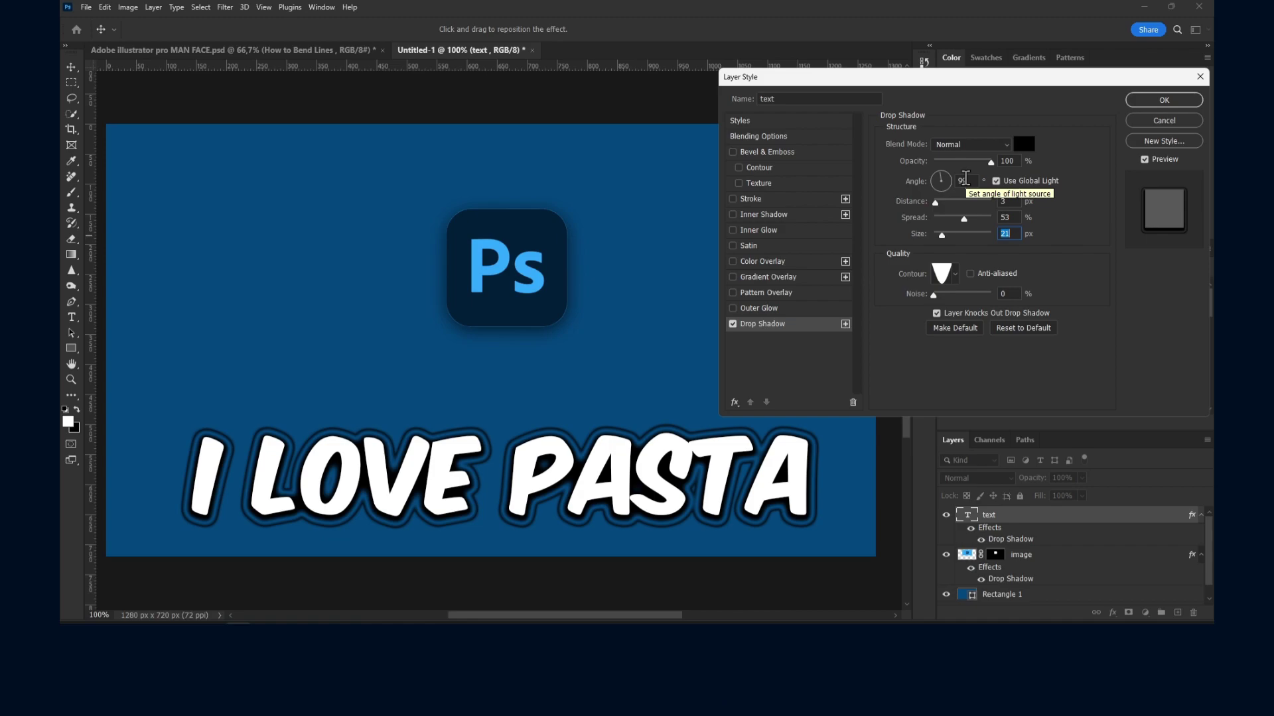
{"action": "left_click", "coordinate": [955, 274]}
{"action": "left_click", "coordinate": [882, 303]}
{"action": "mouse_move", "coordinate": [964, 220]}
{"action": "left_mouse_down"}
{"action": "mouse_move", "coordinate": [932, 224]}
{"action": "mouse_move", "coordinate": [957, 240]}
{"action": "mouse_move", "coordinate": [939, 242]}
{"action": "mouse_move", "coordinate": [949, 207]}
{"action": "mouse_move", "coordinate": [949, 237]}
{"action": "mouse_move", "coordinate": [944, 224]}
{"action": "left_mouse_up"}
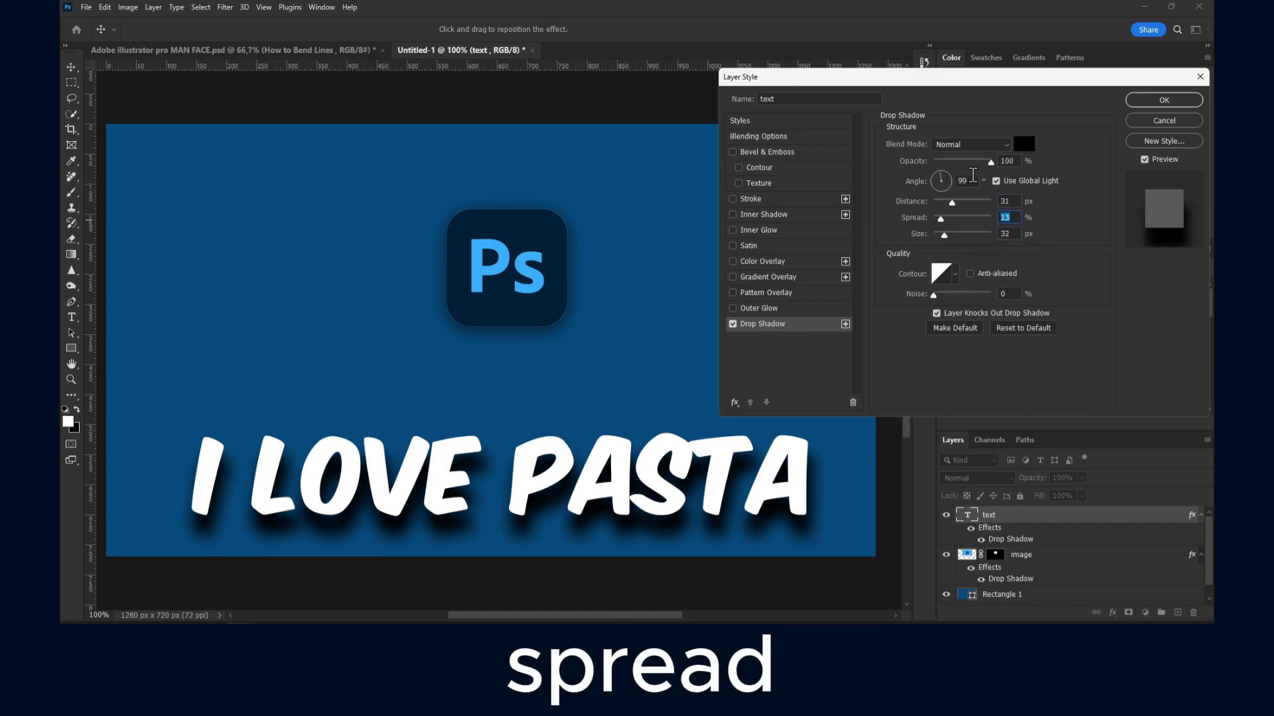
Try the Overlay and Darken blend modes on the text's drop shadow.
{"action": "left_click", "coordinate": [959, 146]}
{"action": "left_click", "coordinate": [948, 320]}
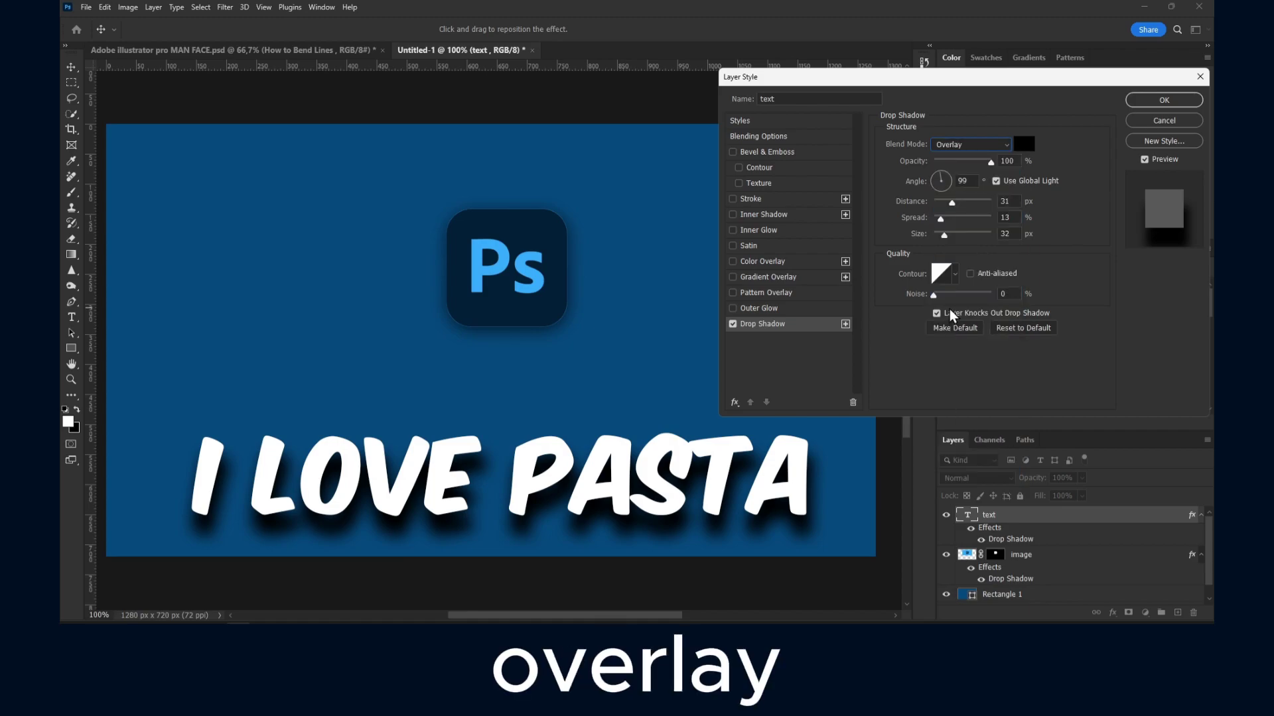
{"action": "left_click", "coordinate": [969, 145]}
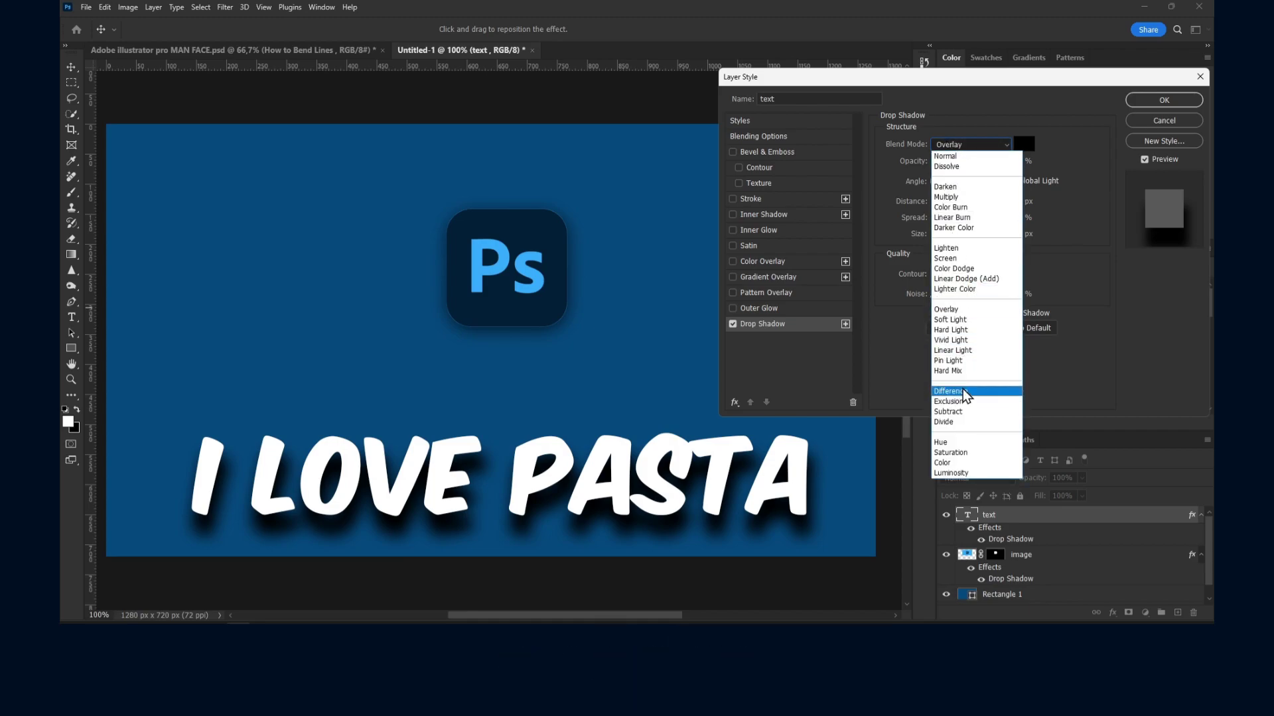
{"action": "left_click", "coordinate": [950, 187]}
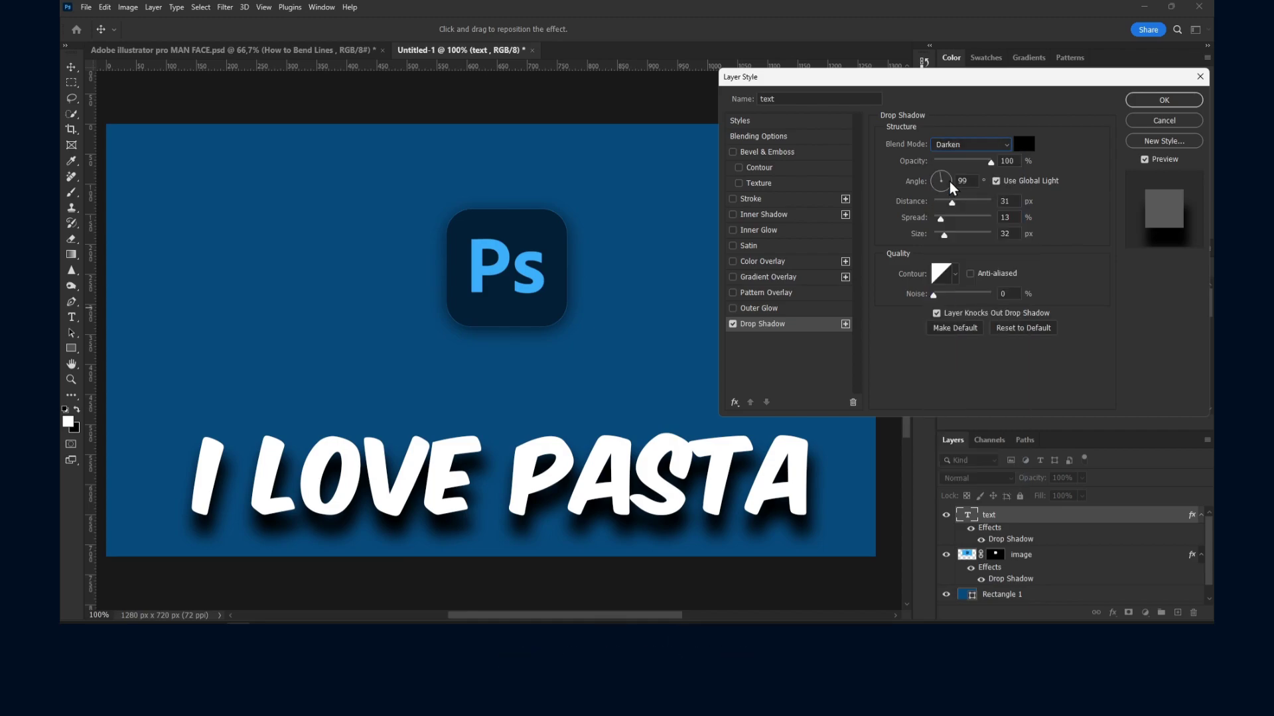
Set the text's drop shadow to Color Burn blend mode with 22% opacity and apply the layer style.
{"action": "left_click", "coordinate": [955, 144]}
{"action": "left_click", "coordinate": [960, 206]}
{"action": "left_click_drag", "start_coordinate": [989, 164], "coordinate": [943, 166]}
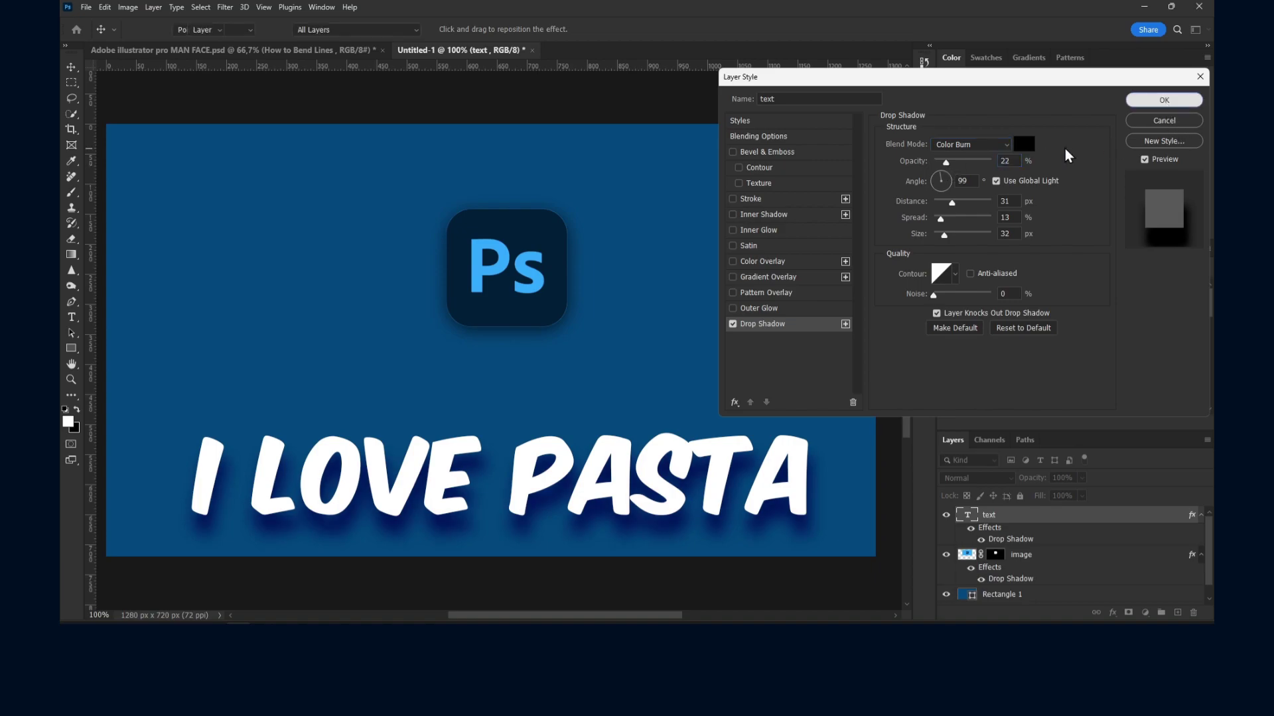
{"action": "left_click", "coordinate": [1164, 99]}
Move the text to the top of the canvas and the logo beneath it, stacking the image layer above the text layer.
{"action": "left_click_drag", "start_coordinate": [658, 462], "coordinate": [650, 188]}
{"action": "left_click_drag", "start_coordinate": [541, 311], "coordinate": [545, 241]}
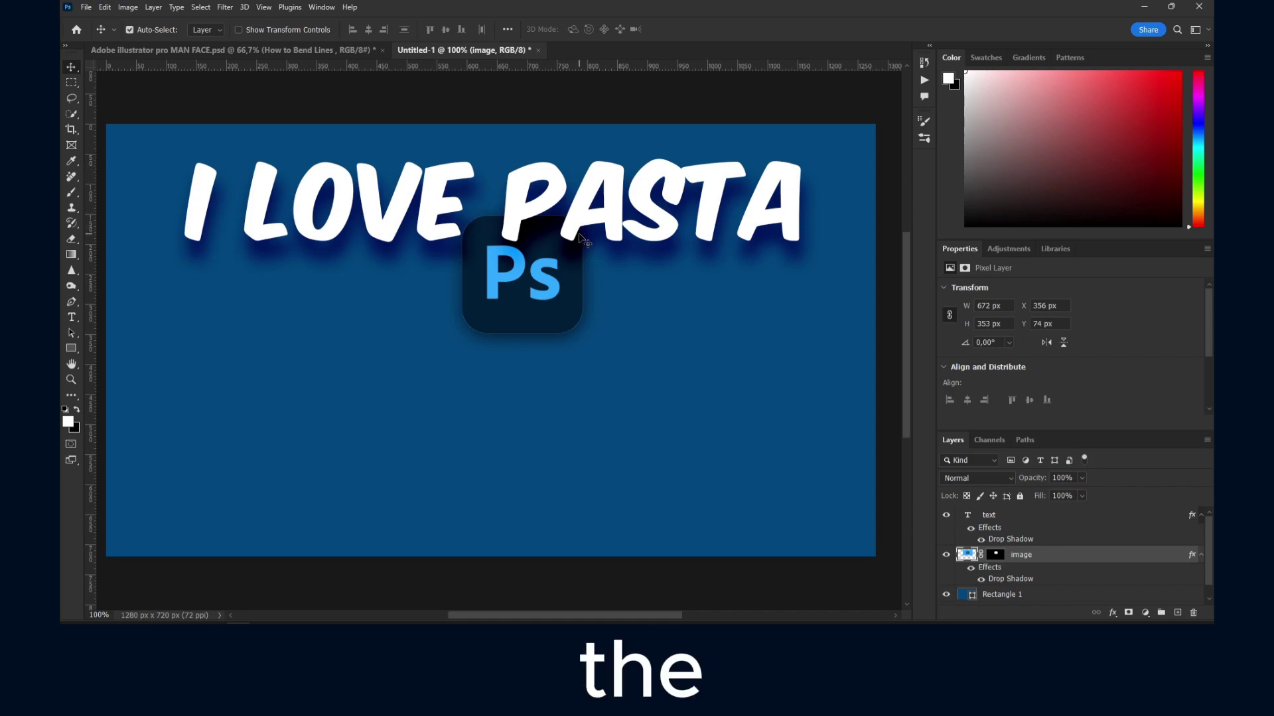
{"action": "left_click_drag", "start_coordinate": [966, 554], "coordinate": [969, 513]}
{"action": "left_click_drag", "start_coordinate": [581, 258], "coordinate": [548, 308]}
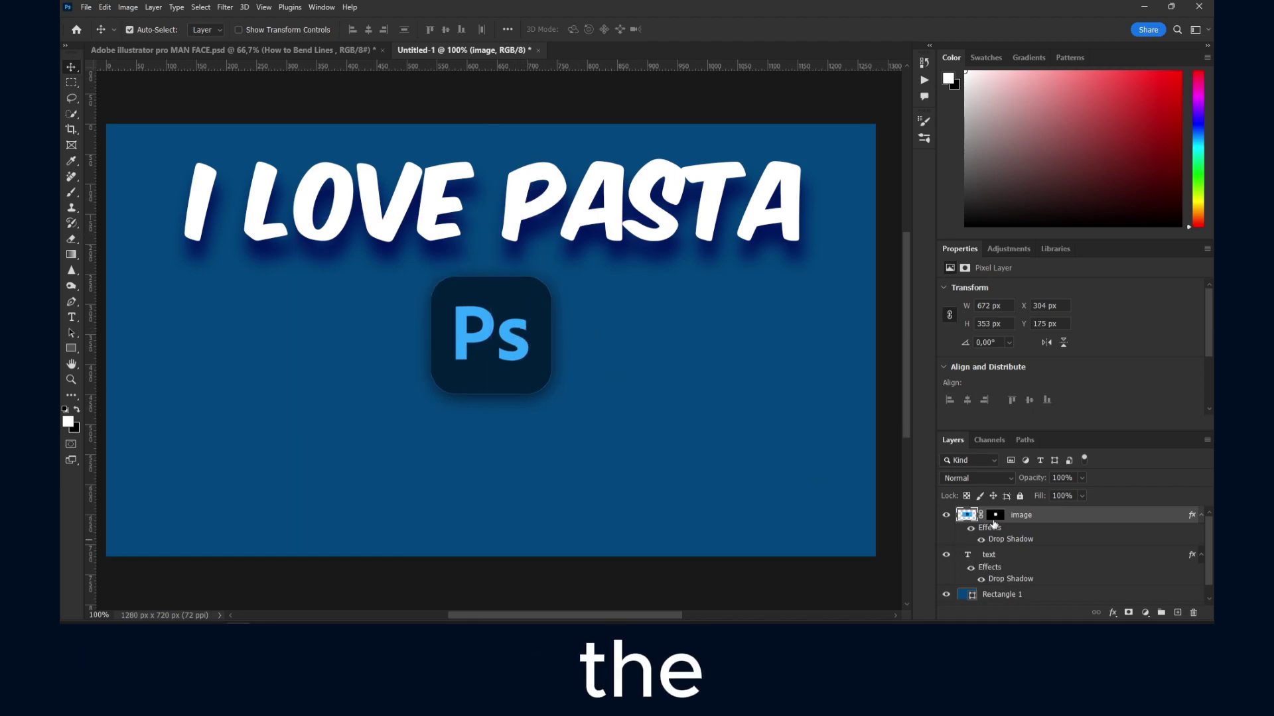
On the image layer's mask, reveal the area beside the logo's right edge with a white brush and hide it again with black.
{"action": "left_click", "coordinate": [994, 519]}
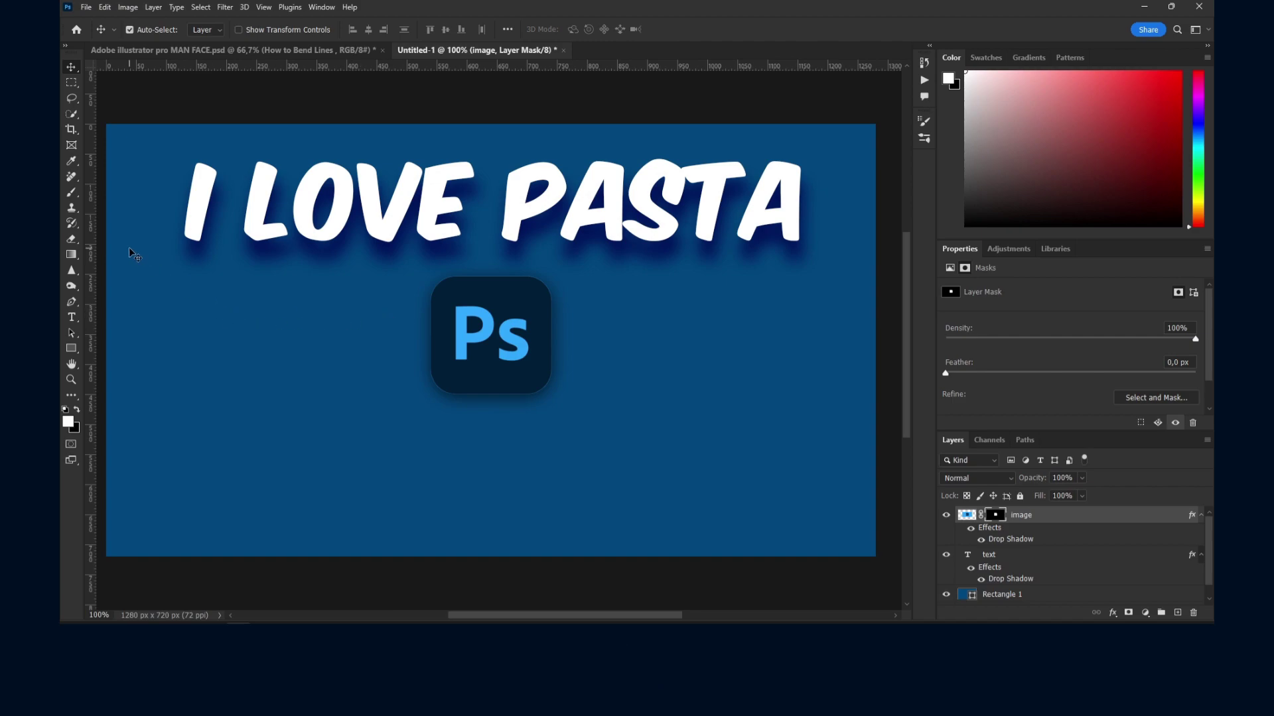
{"action": "left_click", "coordinate": [72, 193]}
{"action": "mouse_move", "coordinate": [575, 295]}
{"action": "left_mouse_down"}
{"action": "mouse_move", "coordinate": [570, 397]}
{"action": "mouse_move", "coordinate": [540, 389]}
{"action": "mouse_move", "coordinate": [573, 296]}
{"action": "mouse_move", "coordinate": [567, 274]}
{"action": "mouse_move", "coordinate": [591, 356]}
{"action": "mouse_move", "coordinate": [545, 384]}
{"action": "mouse_move", "coordinate": [564, 302]}
{"action": "left_mouse_up"}
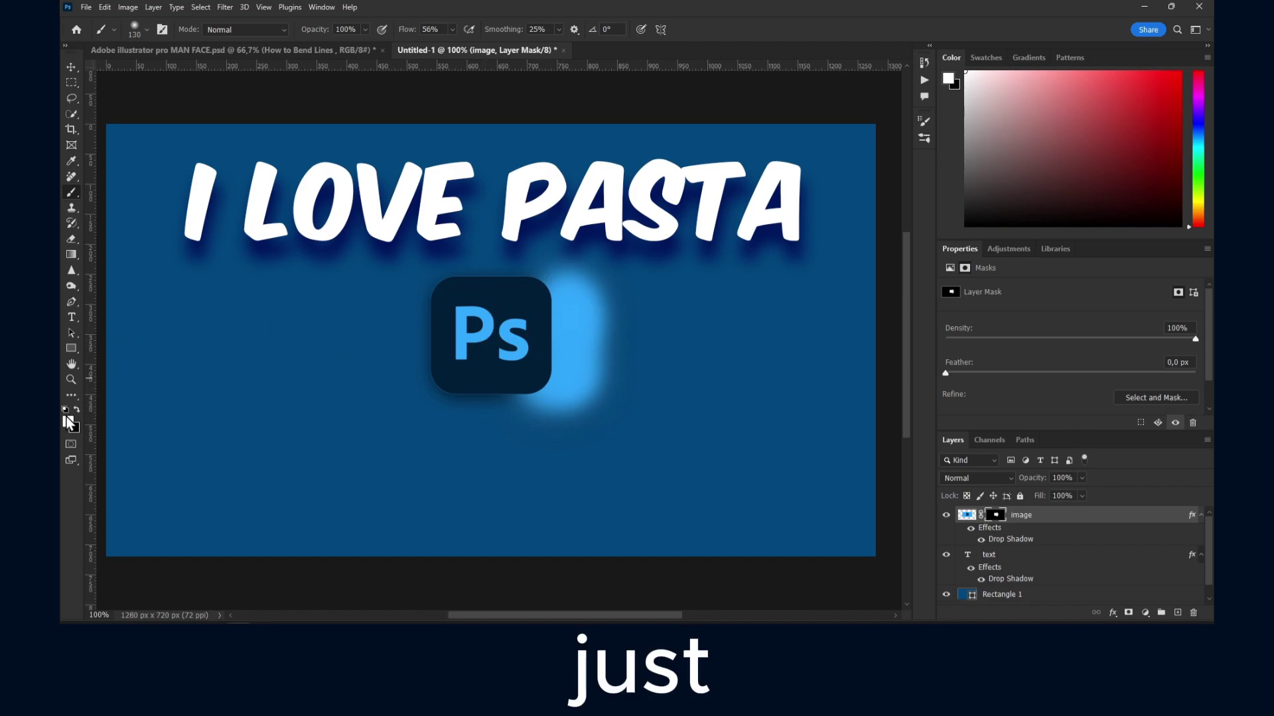
{"action": "mouse_move", "coordinate": [577, 303]}
{"action": "left_mouse_down"}
{"action": "mouse_move", "coordinate": [591, 367]}
{"action": "mouse_move", "coordinate": [582, 297]}
{"action": "mouse_move", "coordinate": [581, 357]}
{"action": "mouse_move", "coordinate": [594, 365]}
{"action": "mouse_move", "coordinate": [553, 429]}
{"action": "mouse_move", "coordinate": [568, 424]}
{"action": "mouse_move", "coordinate": [525, 431]}
{"action": "mouse_move", "coordinate": [581, 404]}
{"action": "mouse_move", "coordinate": [586, 279]}
{"action": "mouse_move", "coordinate": [559, 259]}
{"action": "mouse_move", "coordinate": [597, 274]}
{"action": "mouse_move", "coordinate": [583, 257]}
{"action": "mouse_move", "coordinate": [628, 338]}
{"action": "mouse_move", "coordinate": [608, 392]}
{"action": "mouse_move", "coordinate": [540, 430]}
{"action": "mouse_move", "coordinate": [578, 400]}
{"action": "mouse_move", "coordinate": [534, 418]}
{"action": "mouse_move", "coordinate": [574, 379]}
{"action": "mouse_move", "coordinate": [586, 256]}
{"action": "mouse_move", "coordinate": [647, 358]}
{"action": "left_mouse_up"}
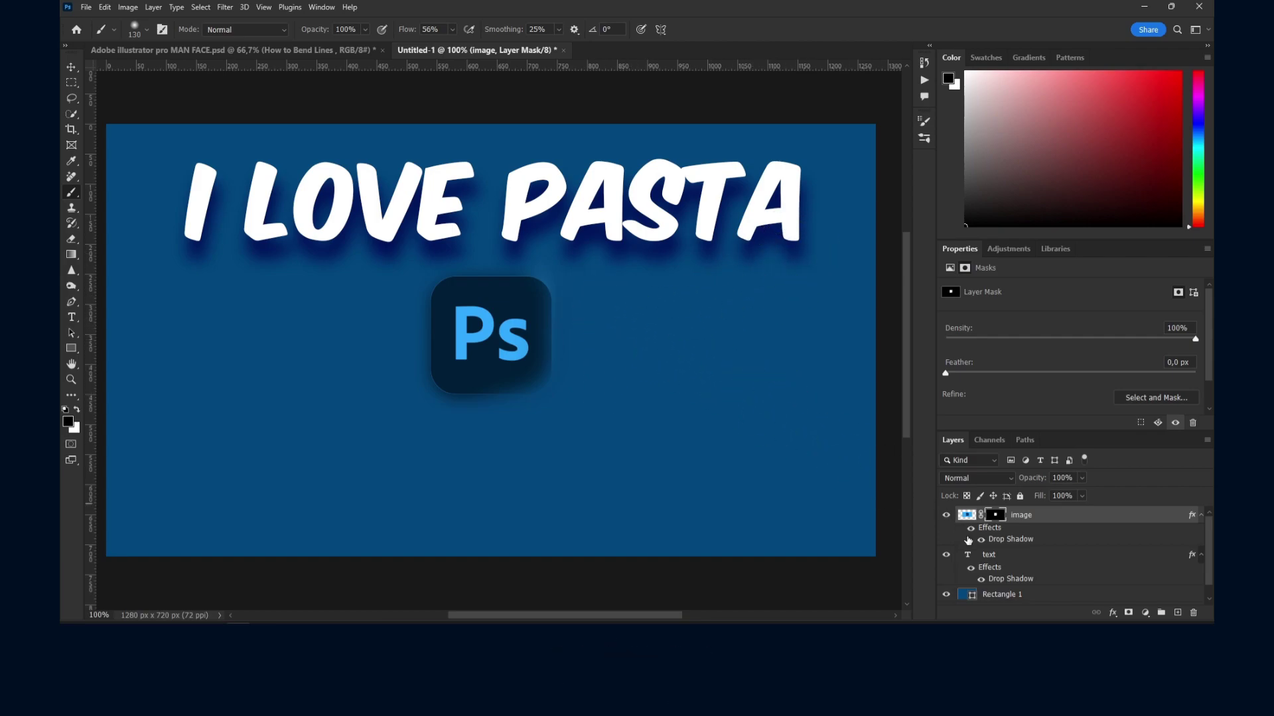
Add a layer mask to the text layer.
{"action": "left_click", "coordinate": [984, 555]}
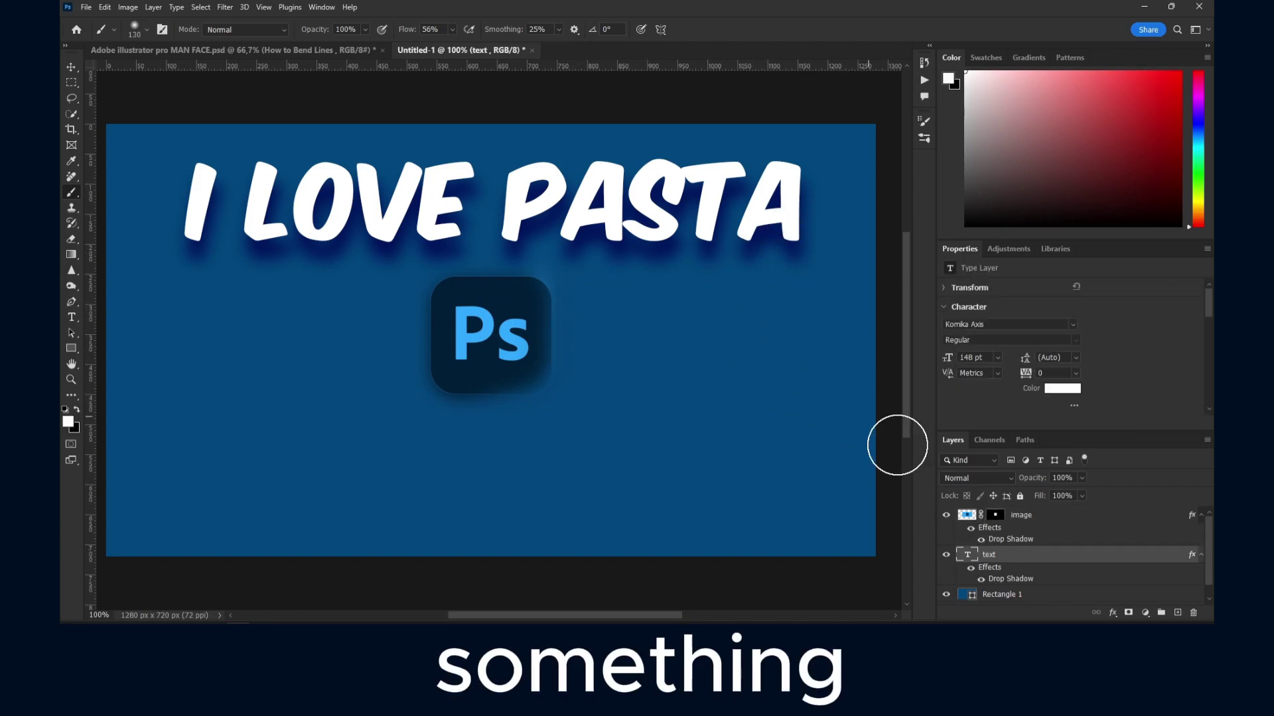
{"action": "left_click", "coordinate": [1144, 612]}
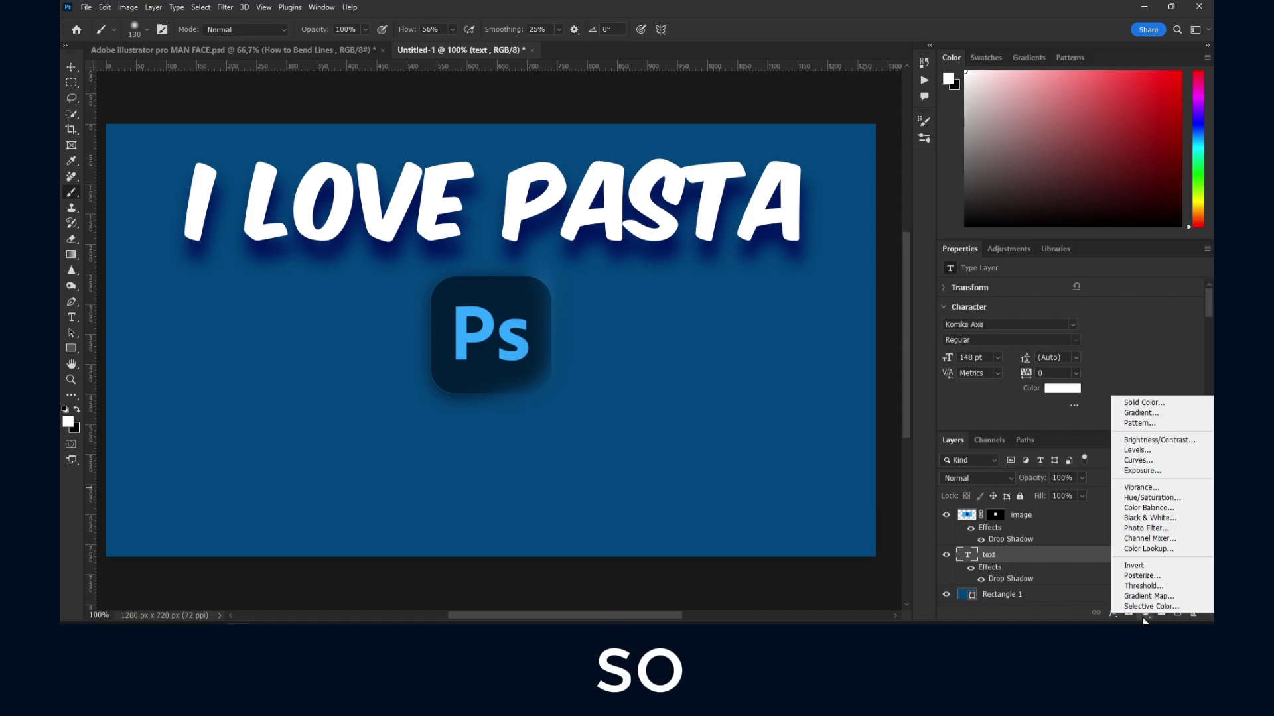
{"action": "left_click", "coordinate": [1117, 614]}
{"action": "left_click", "coordinate": [1127, 615]}
{"action": "left_click", "coordinate": [1128, 614]}
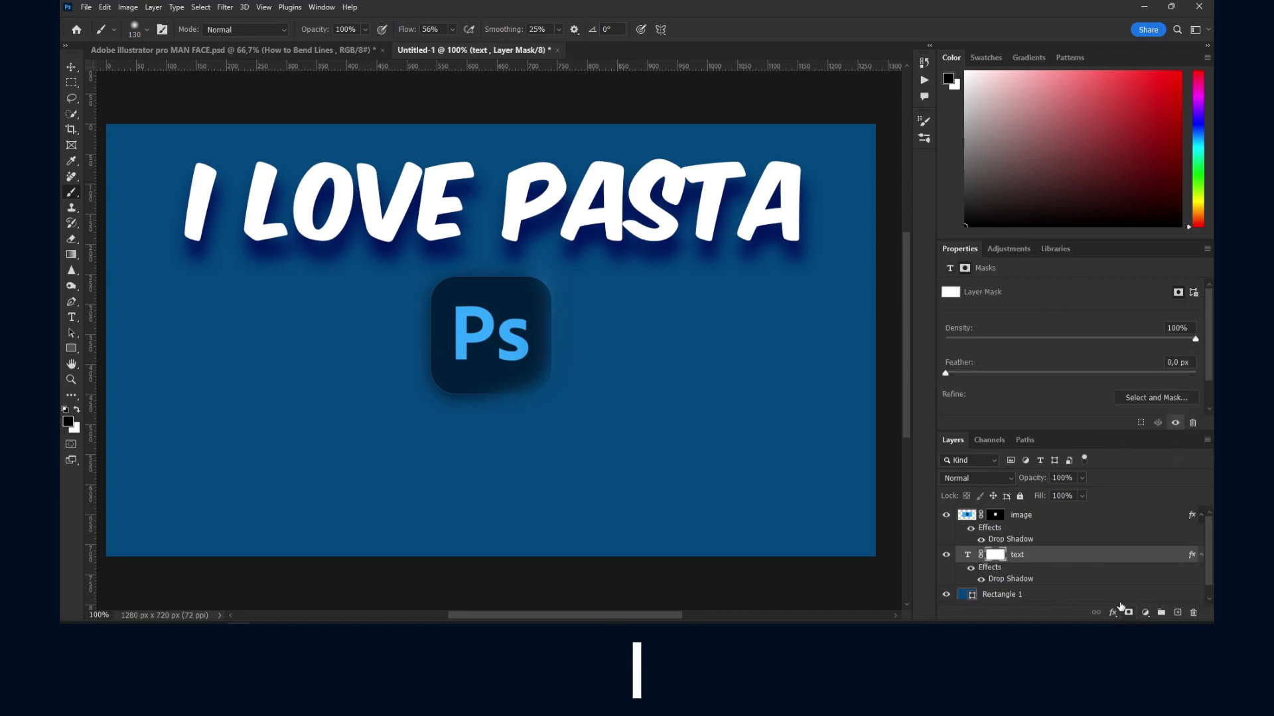
Try brushing black over the last letters on the text layer's mask, and undo the strokes.
{"action": "mouse_move", "coordinate": [783, 222]}
{"action": "left_mouse_down"}
{"action": "mouse_move", "coordinate": [804, 199]}
{"action": "mouse_move", "coordinate": [796, 229]}
{"action": "left_mouse_up"}
{"action": "key", "text": "ctrl+z"}
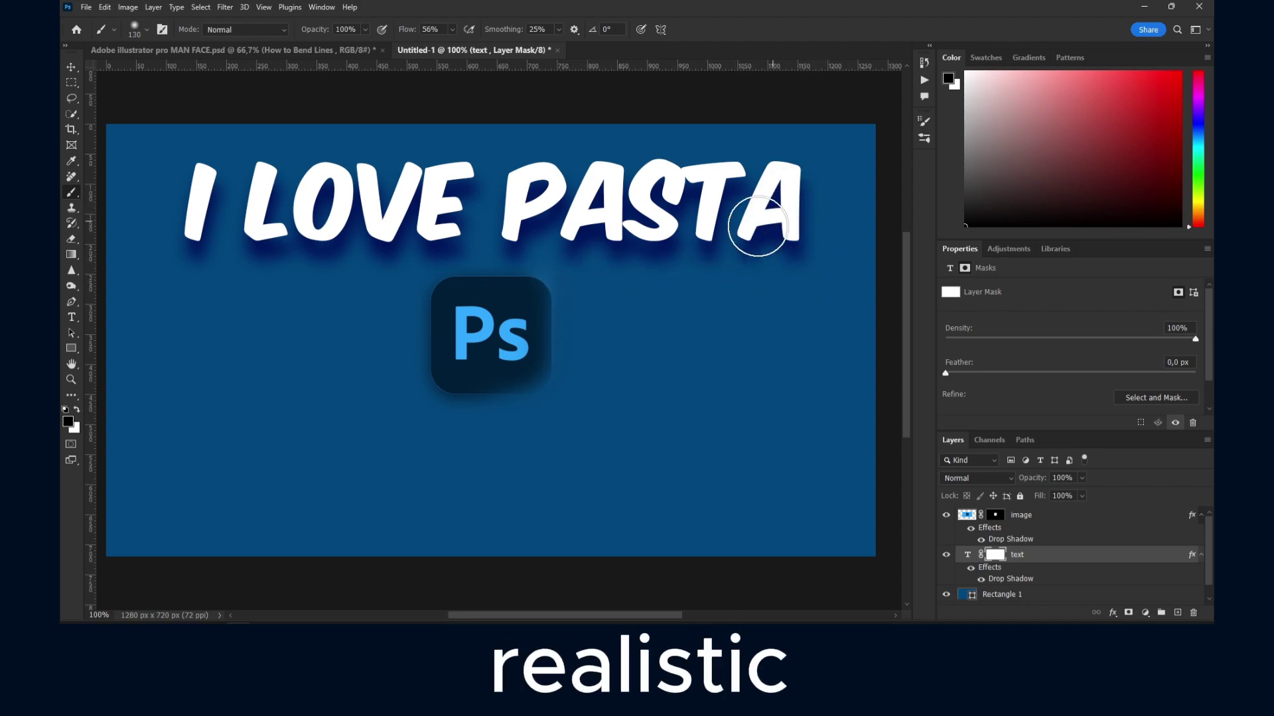
{"action": "left_click_drag", "start_coordinate": [700, 228], "coordinate": [714, 234]}
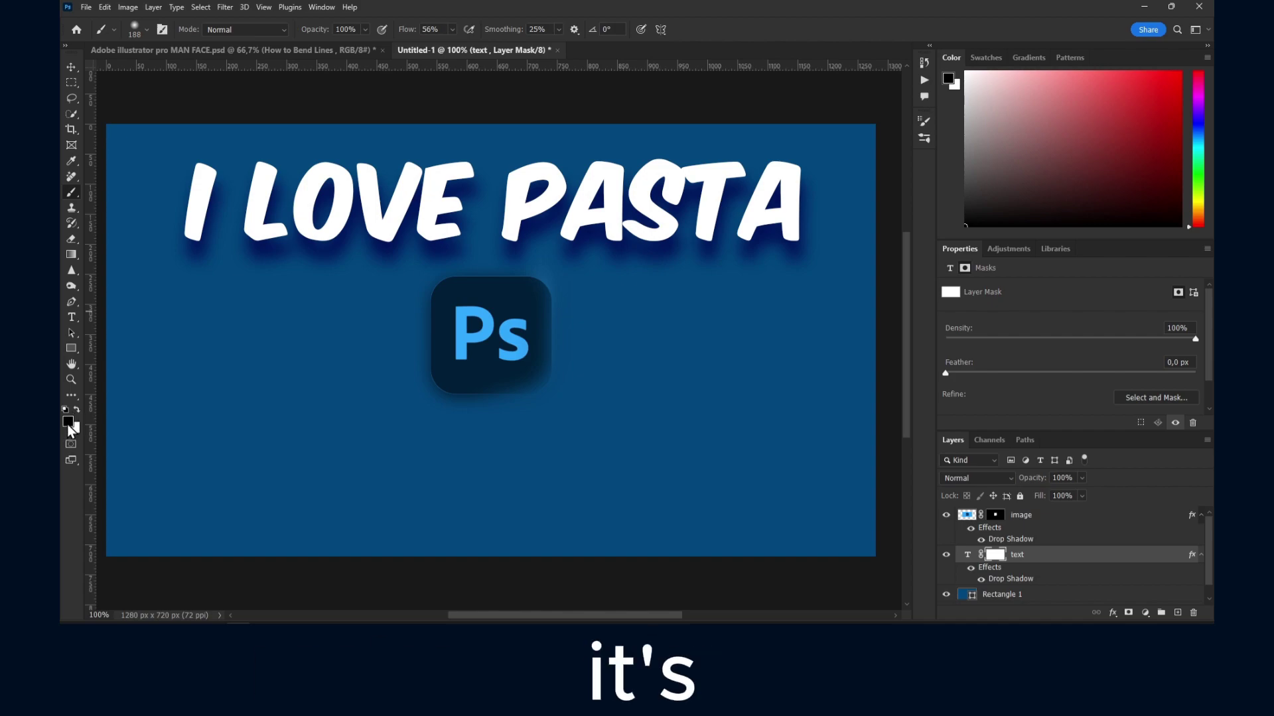
Fade the lower part of the letters by painting black on the text layer's mask with a soft 198 px brush.
{"action": "mouse_move", "coordinate": [817, 190]}
{"action": "left_mouse_down"}
{"action": "mouse_move", "coordinate": [818, 297]}
{"action": "mouse_move", "coordinate": [774, 286]}
{"action": "mouse_move", "coordinate": [767, 268]}
{"action": "mouse_move", "coordinate": [781, 266]}
{"action": "mouse_move", "coordinate": [786, 278]}
{"action": "mouse_move", "coordinate": [692, 298]}
{"action": "mouse_move", "coordinate": [495, 285]}
{"action": "mouse_move", "coordinate": [629, 297]}
{"action": "mouse_move", "coordinate": [509, 276]}
{"action": "mouse_move", "coordinate": [550, 286]}
{"action": "left_mouse_up"}
{"action": "mouse_move", "coordinate": [768, 290]}
{"action": "left_mouse_down"}
{"action": "mouse_move", "coordinate": [162, 284]}
{"action": "mouse_move", "coordinate": [361, 285]}
{"action": "mouse_move", "coordinate": [156, 273]}
{"action": "mouse_move", "coordinate": [165, 281]}
{"action": "mouse_move", "coordinate": [150, 208]}
{"action": "mouse_move", "coordinate": [132, 205]}
{"action": "mouse_move", "coordinate": [115, 248]}
{"action": "left_mouse_up"}
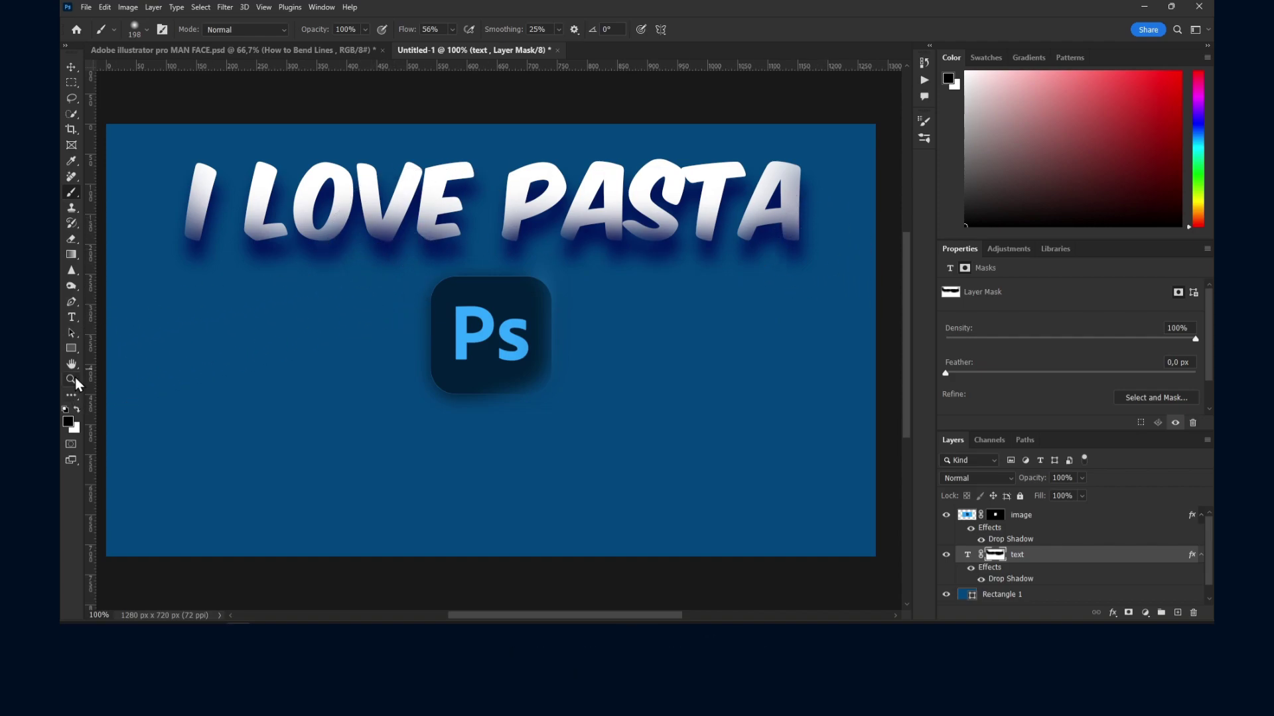
Switch the foreground color to white, try restoring the faded letters of "I LOVE" on the text layer's mask, and undo the stroke.
{"action": "left_click", "coordinate": [77, 410]}
{"action": "left_click", "coordinate": [77, 411]}
{"action": "left_click", "coordinate": [76, 412]}
{"action": "key", "text": "x"}
{"action": "key", "text": "x"}
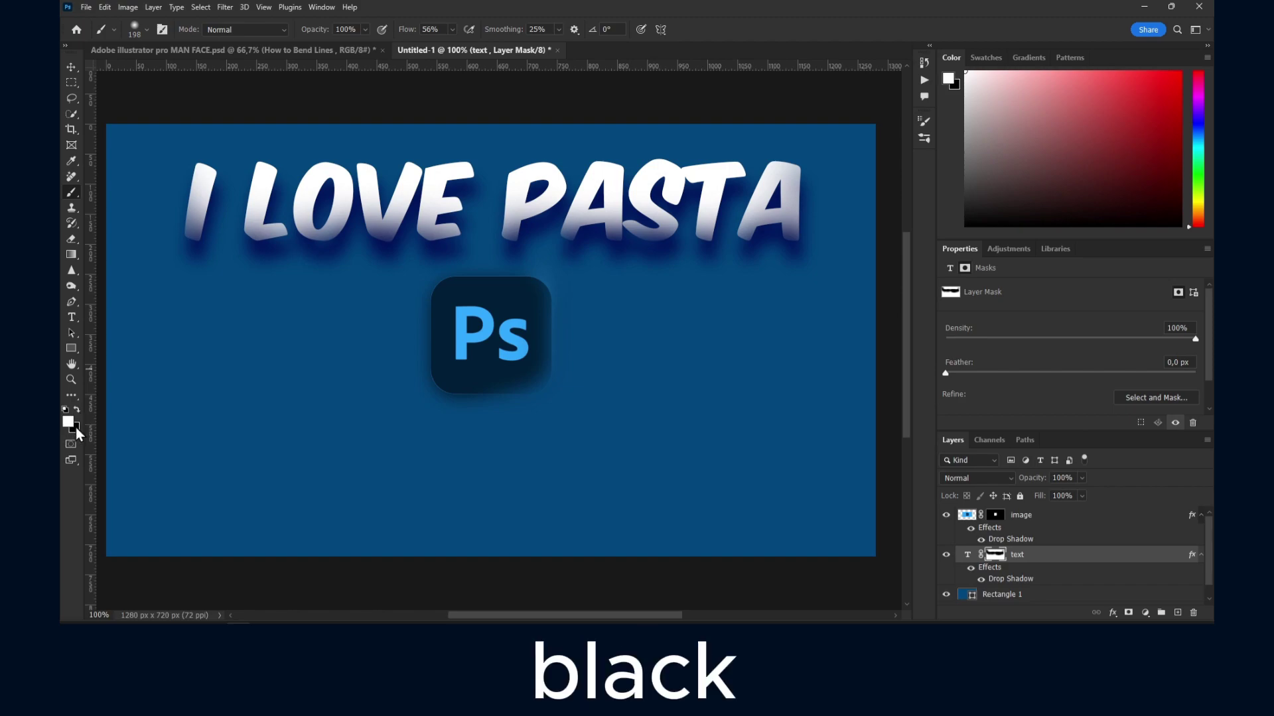
{"action": "mouse_move", "coordinate": [198, 179]}
{"action": "left_mouse_down"}
{"action": "mouse_move", "coordinate": [285, 235]}
{"action": "mouse_move", "coordinate": [431, 229]}
{"action": "left_mouse_up"}
{"action": "key", "text": "ctrl+z"}
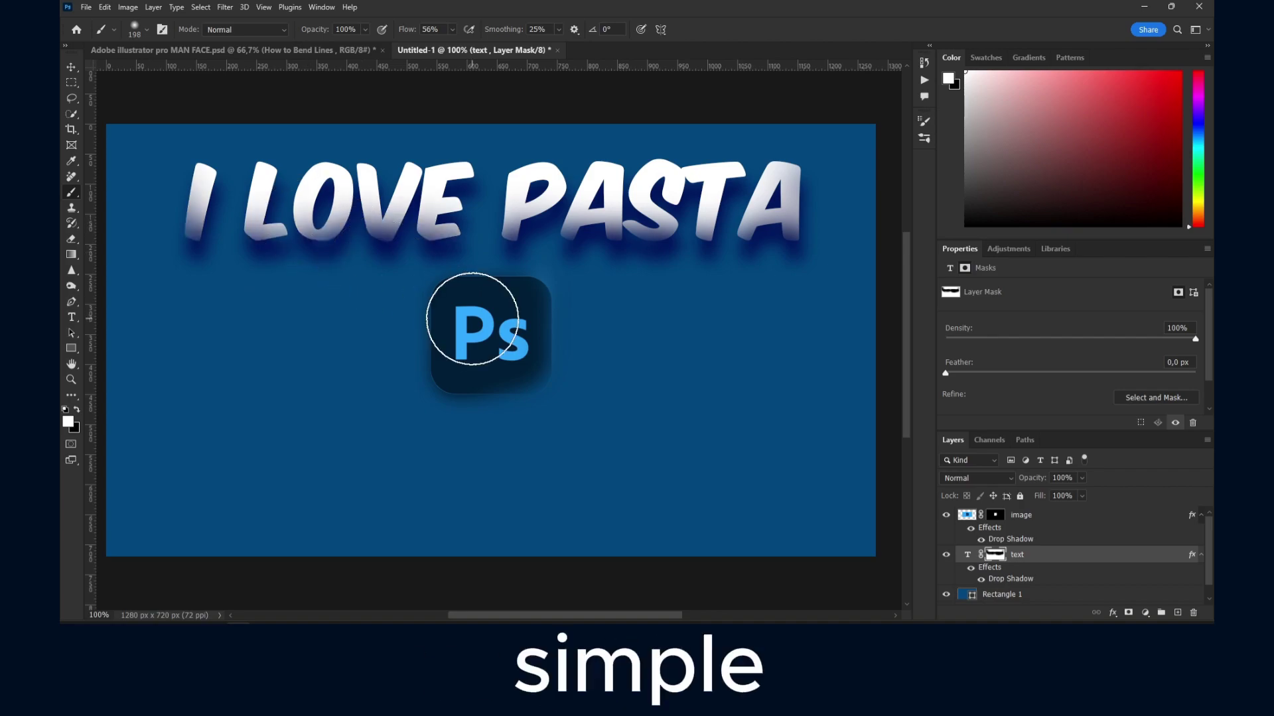
Move the logo horizontally to the left so it sits below the beginning of the text.
{"action": "left_click", "coordinate": [71, 67]}
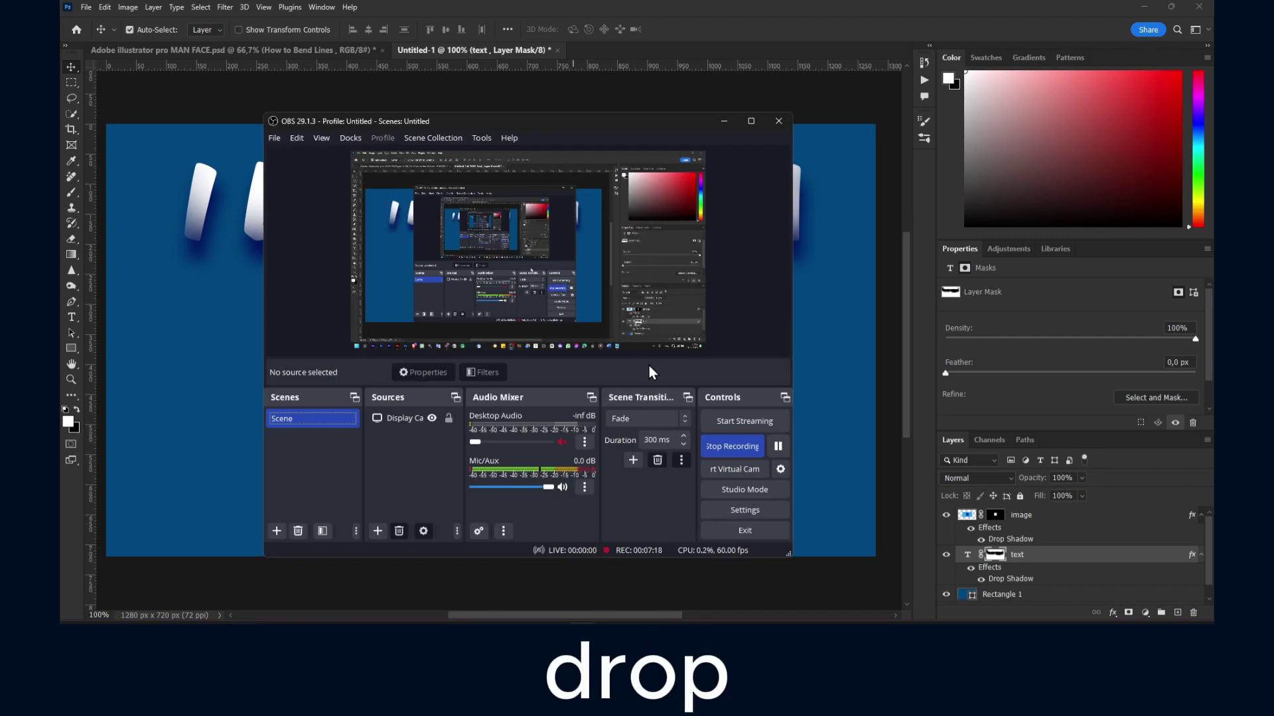
{"action": "left_click", "coordinate": [724, 121]}
{"action": "left_click_drag", "start_coordinate": [522, 297], "coordinate": [276, 300]}
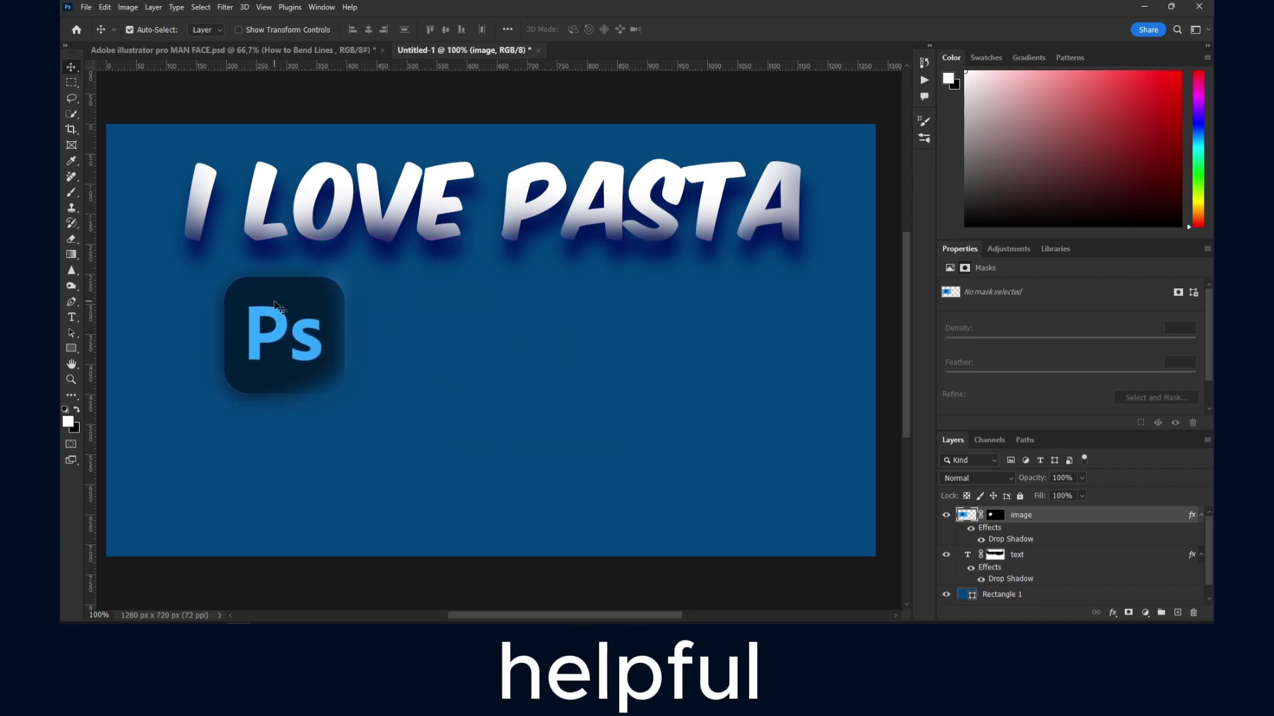